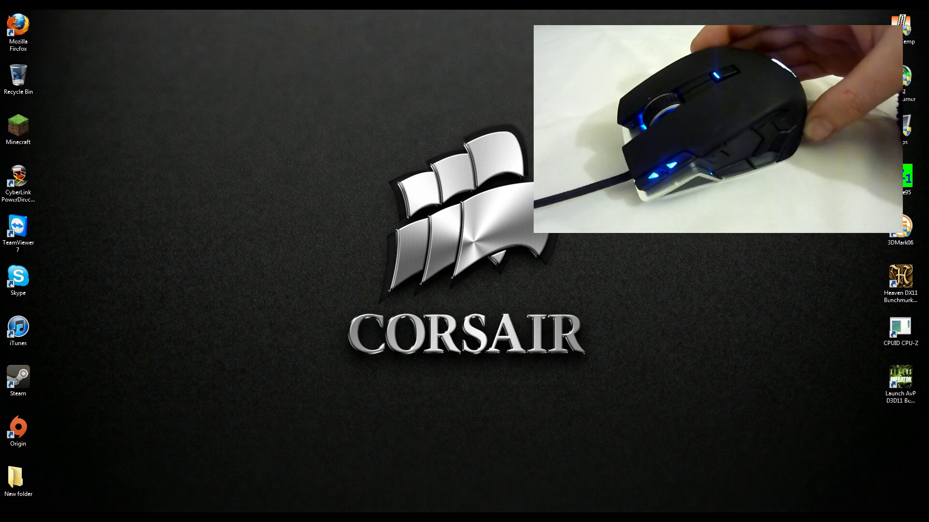
Step: Show the hidden system-tray icons, including the Corsair M90 utility
left_click(863, 516)
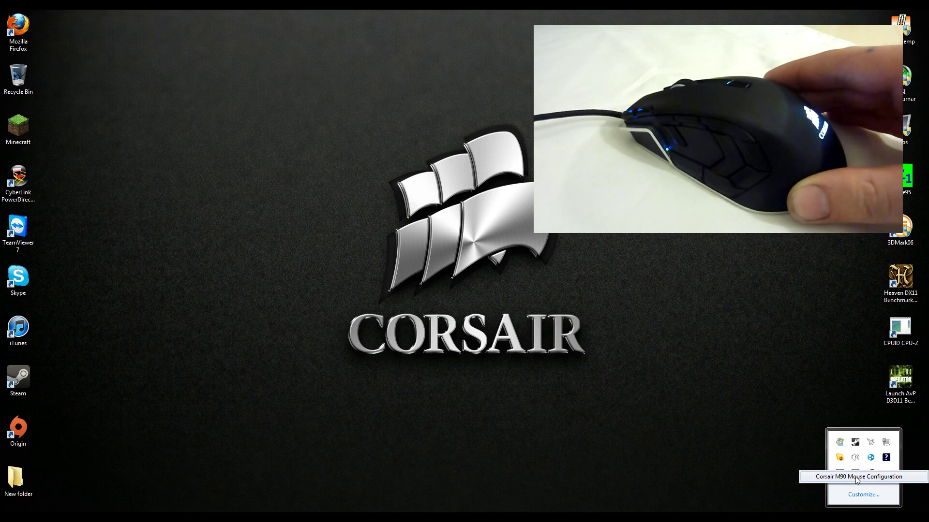
Step: Launch the Corsair M90 configuration window and move it to the upper left of the screen
double_click(856, 474)
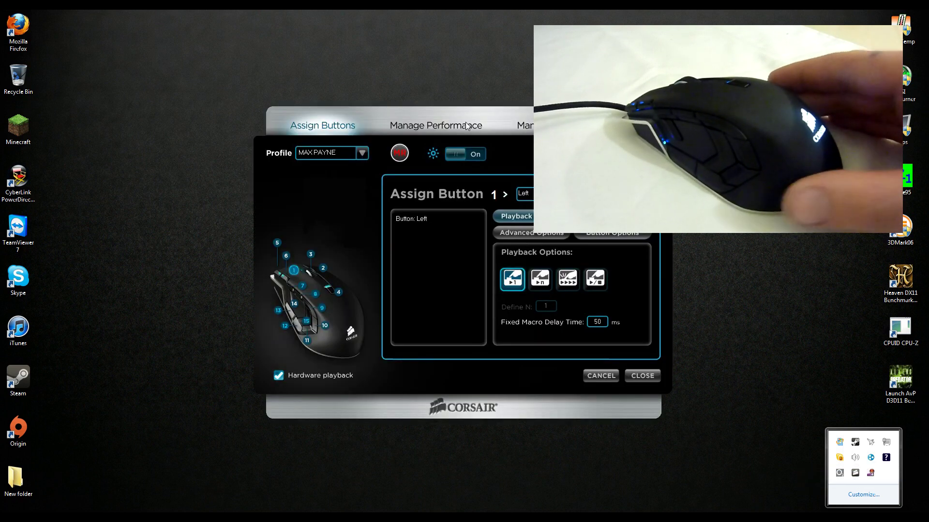
left_click_drag(506, 115, 289, 28)
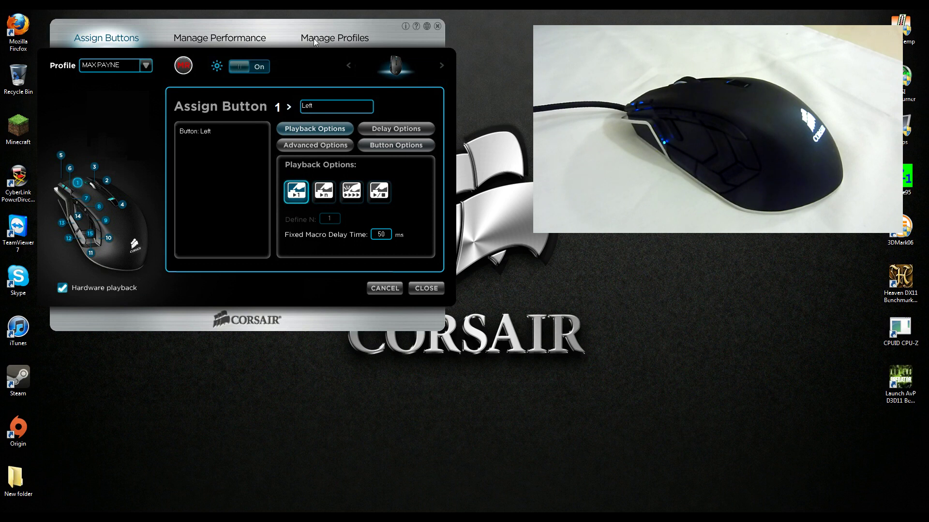
Step: Add a new profile in Manage Profiles and rename Profile 2 to 'Yo Tube'
left_click(314, 38)
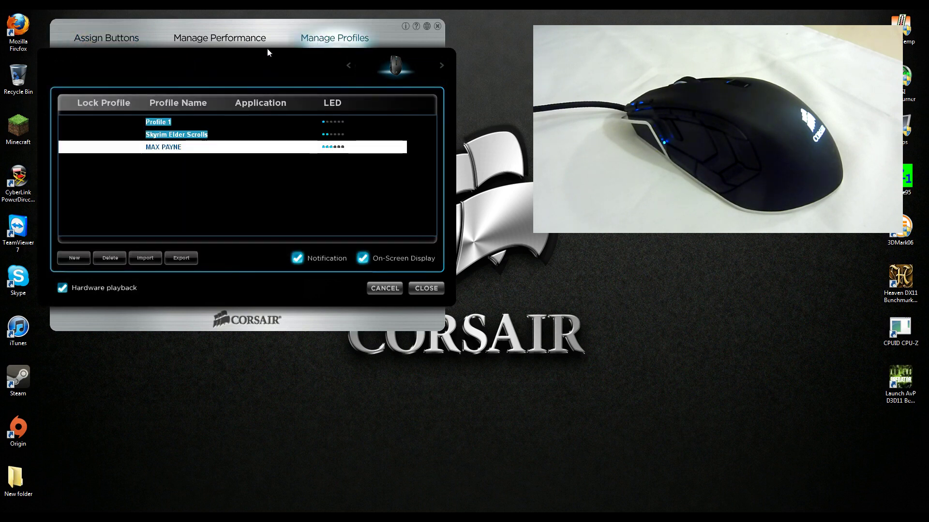
left_click(85, 259)
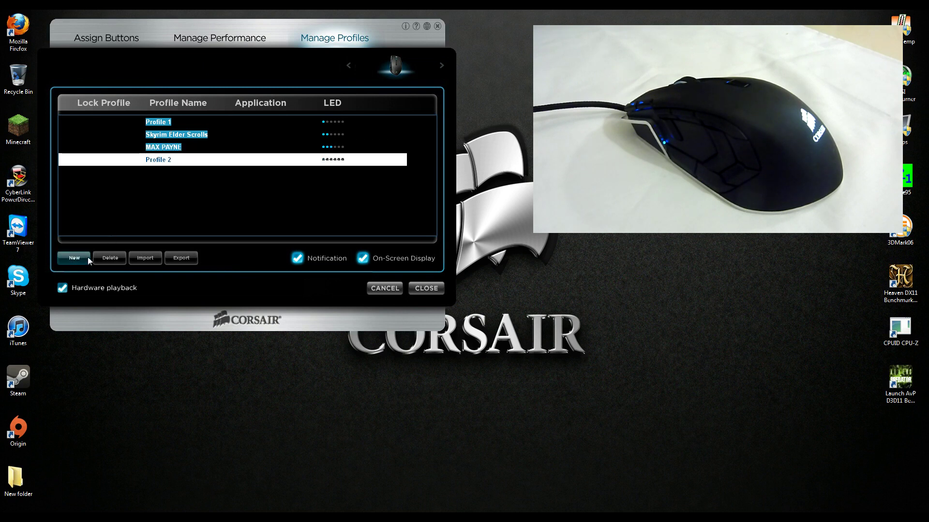
right_click(172, 164)
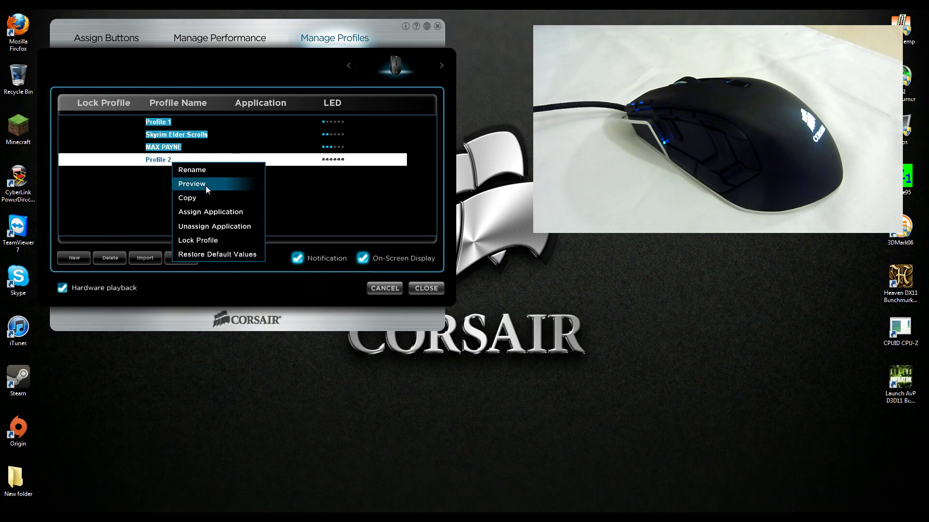
left_click(200, 173)
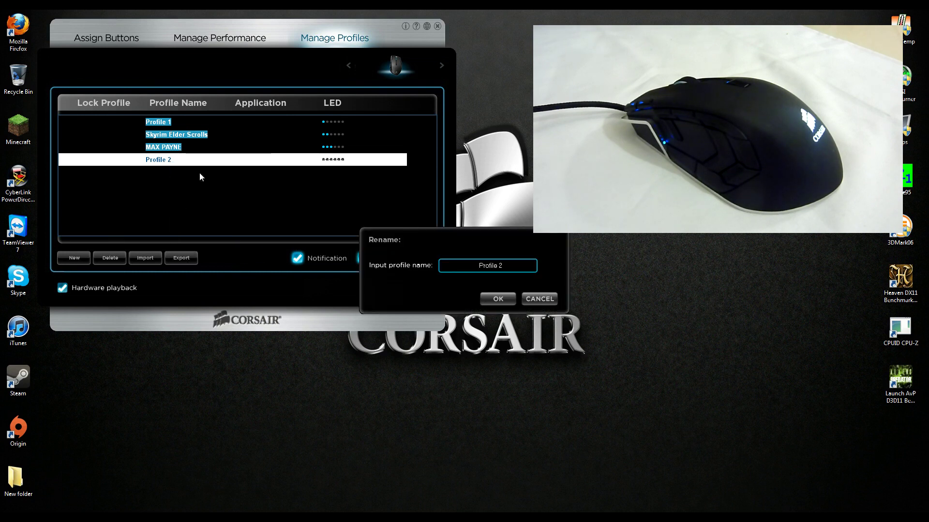
left_click(500, 264)
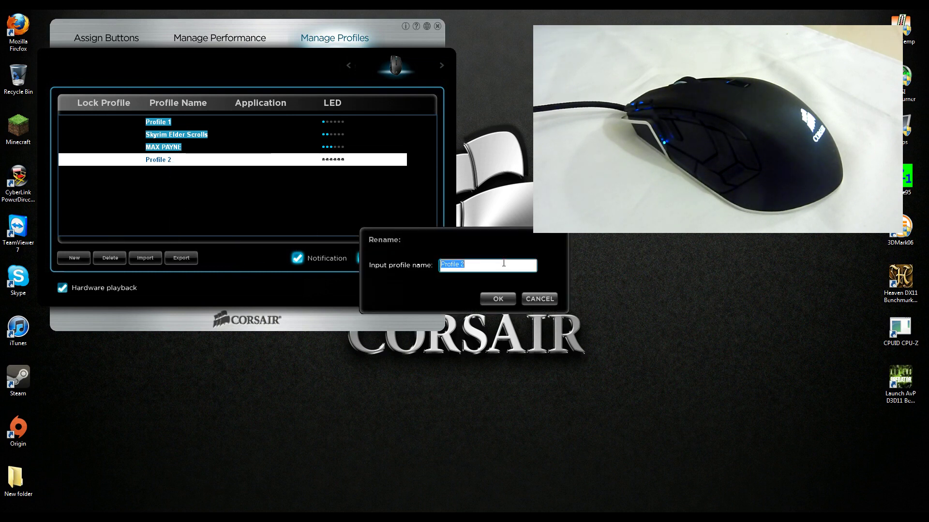
type("y")
left_click(490, 301)
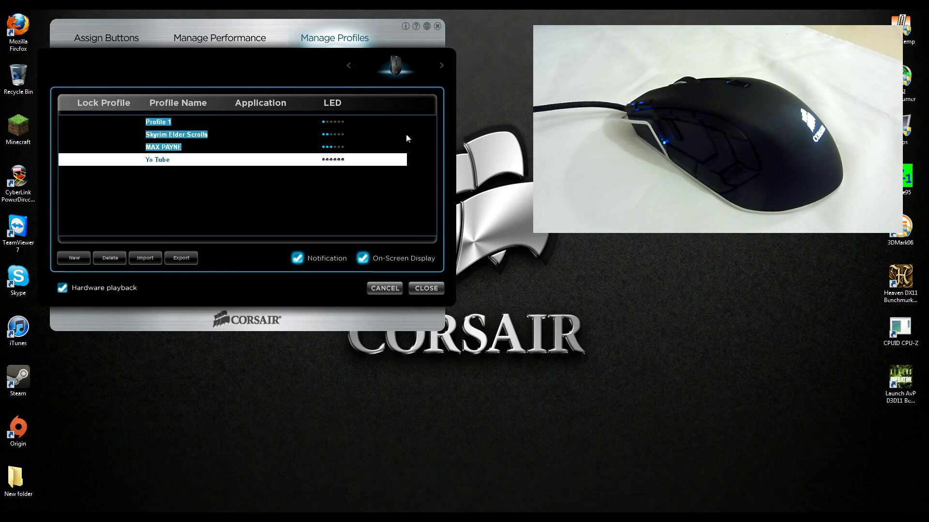
left_click(177, 147)
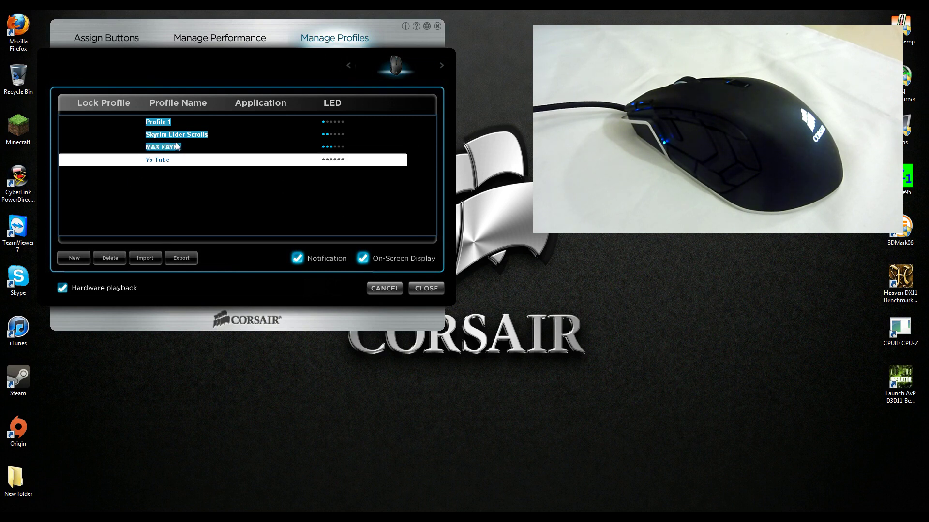
left_click(174, 163)
left_click(172, 151)
left_click(172, 162)
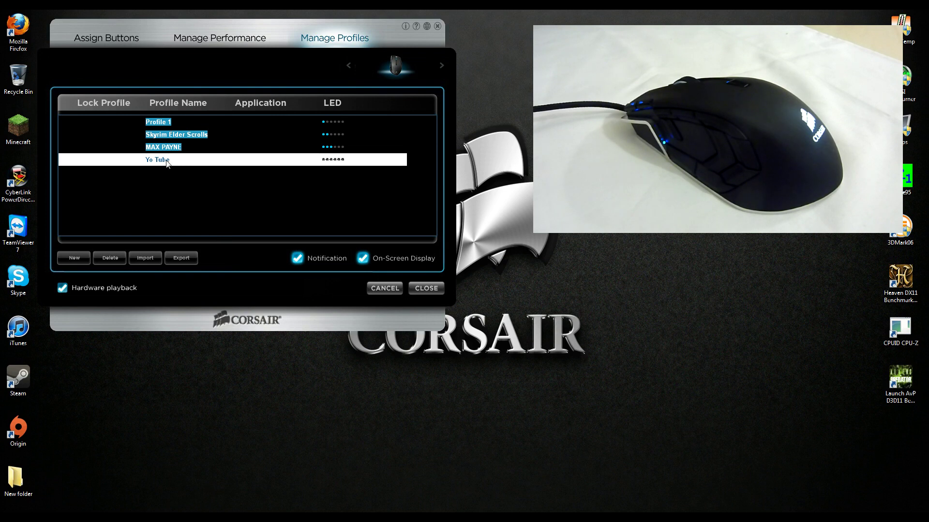
left_click(163, 144)
key("Up")
key("Up")
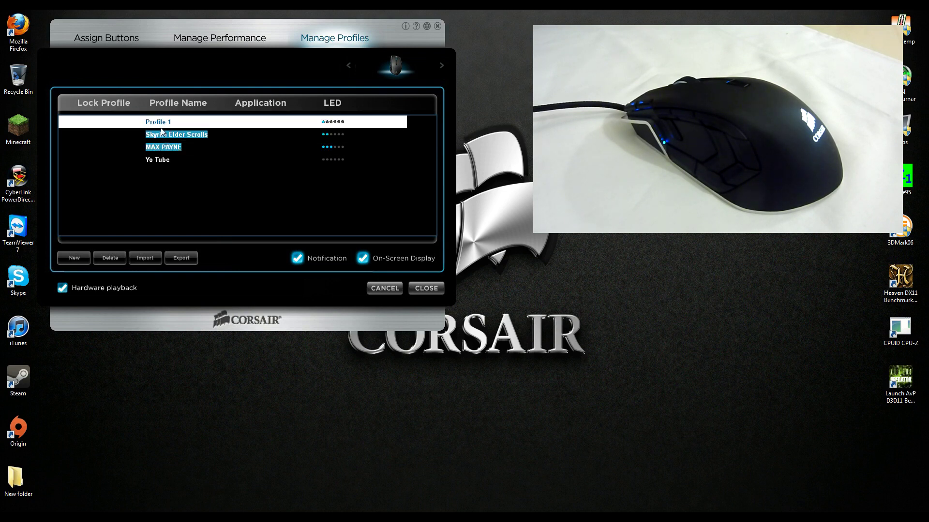
key("Down")
key("Down")
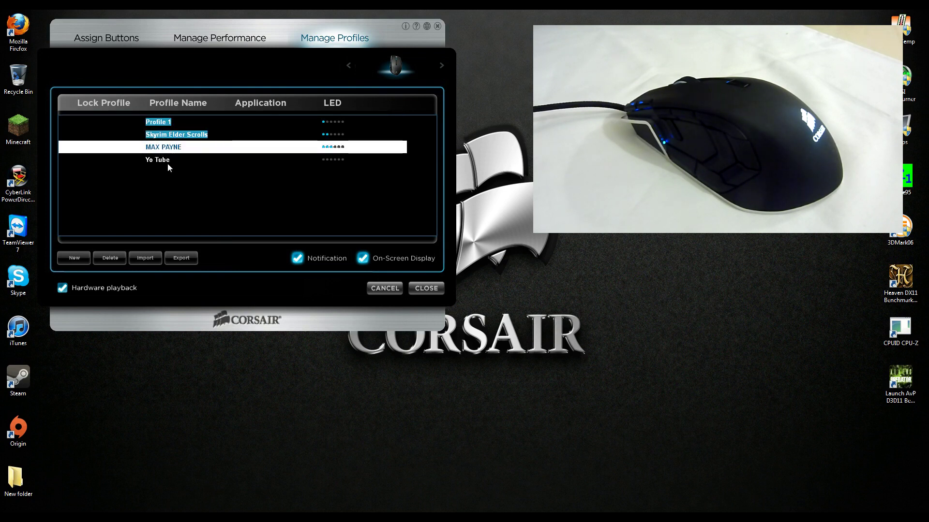
left_click(168, 163)
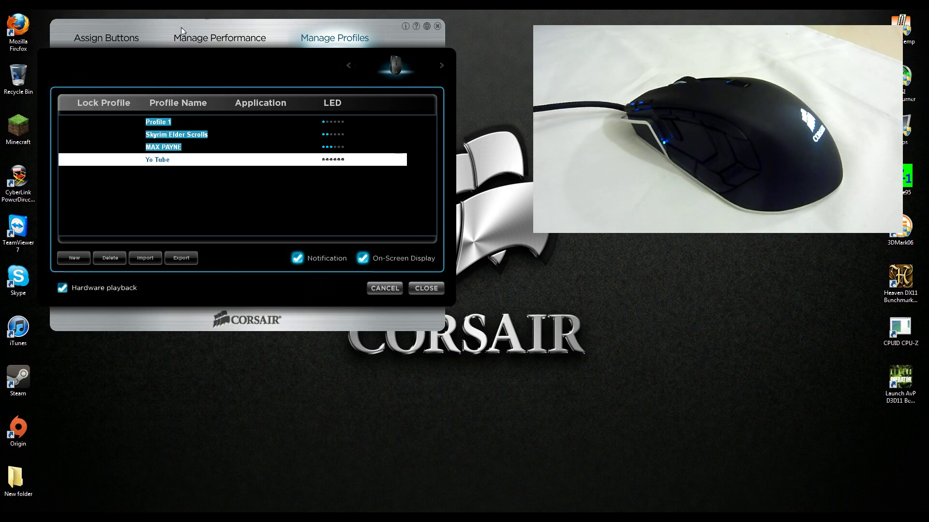
Step: Review the DPI Up/Down, Profile Up/Down and Sniper button assignments, ending on unassigned button 15
left_click(99, 41)
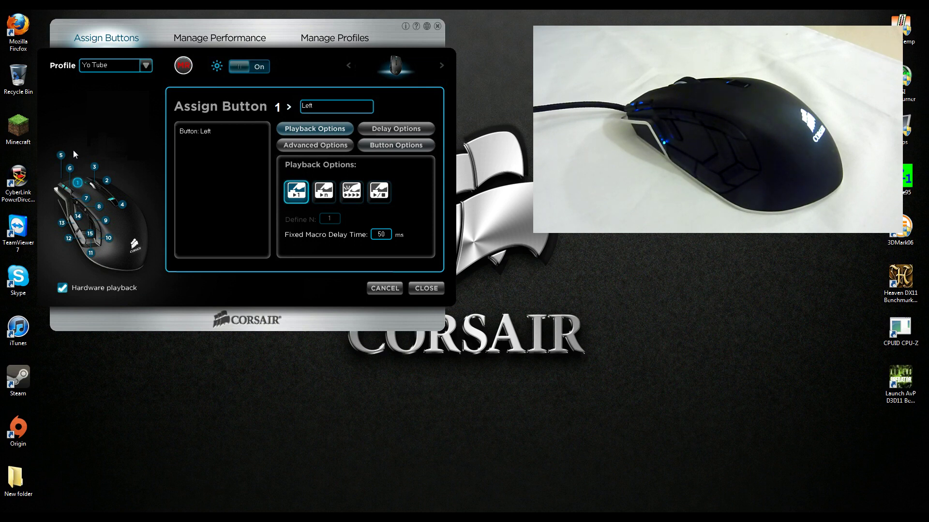
left_click(61, 155)
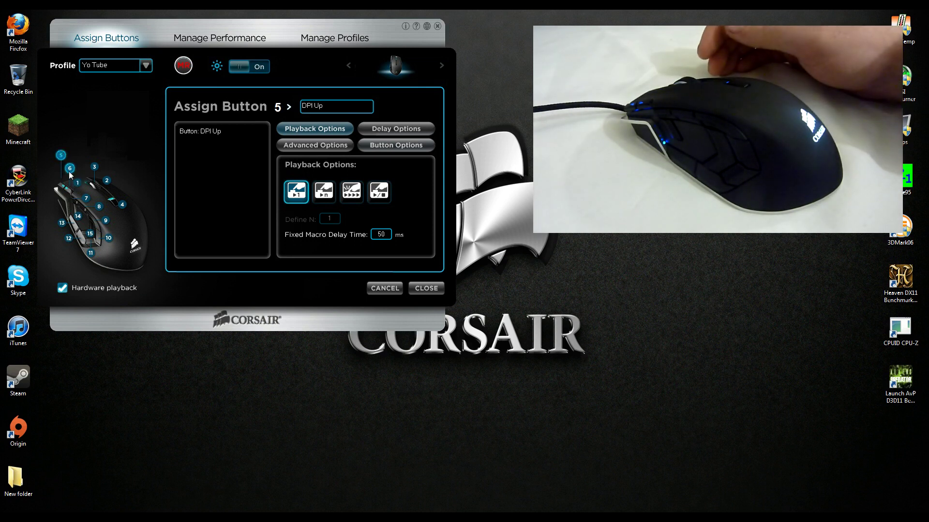
left_click(70, 169)
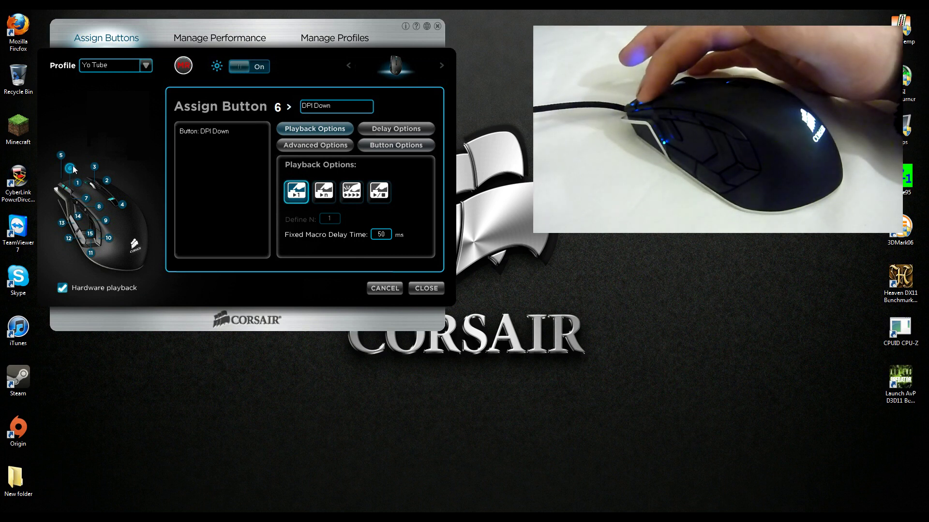
left_click(65, 157)
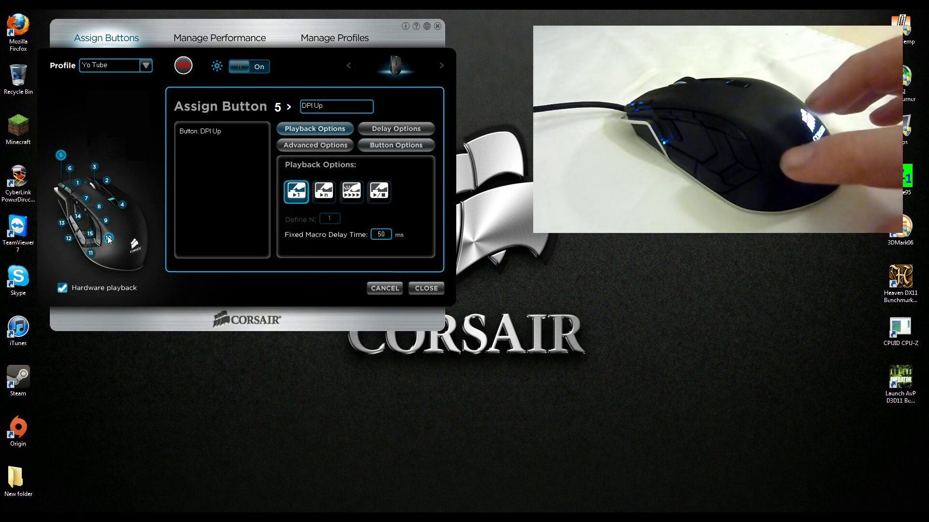
left_click(99, 250)
left_click(94, 254)
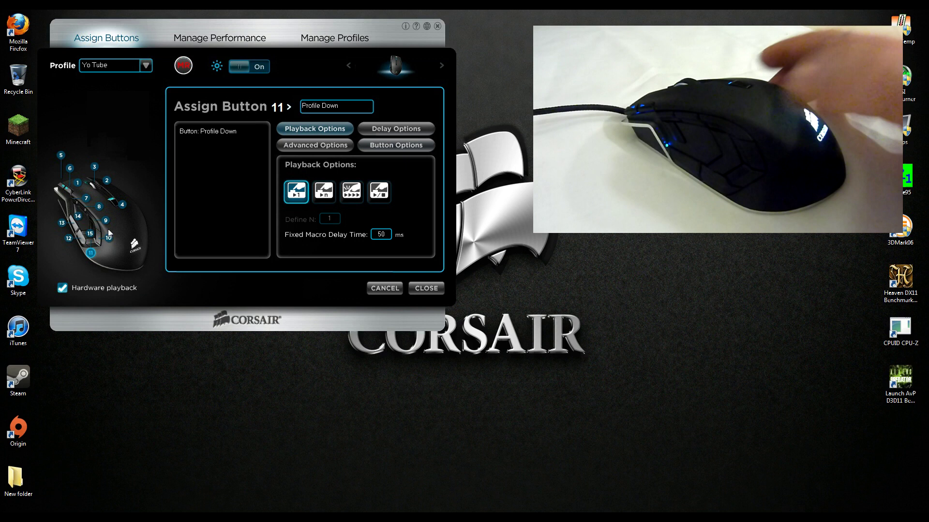
left_click(78, 217)
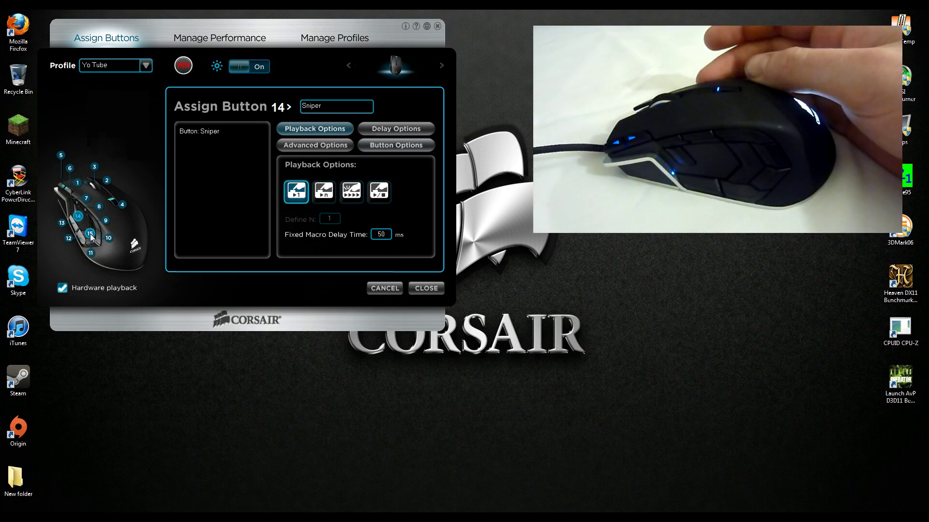
left_click(91, 236)
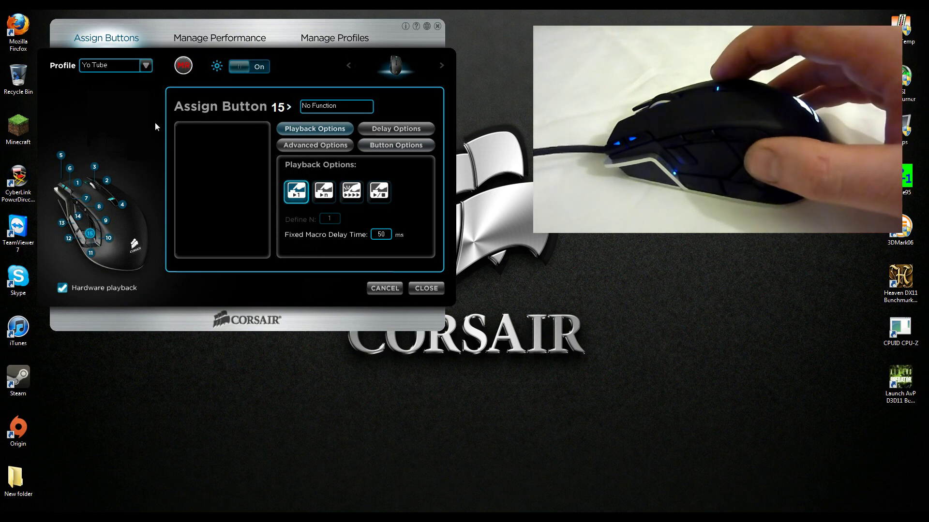
Step: Record a V keystroke macro onto mouse button 15
left_click(186, 69)
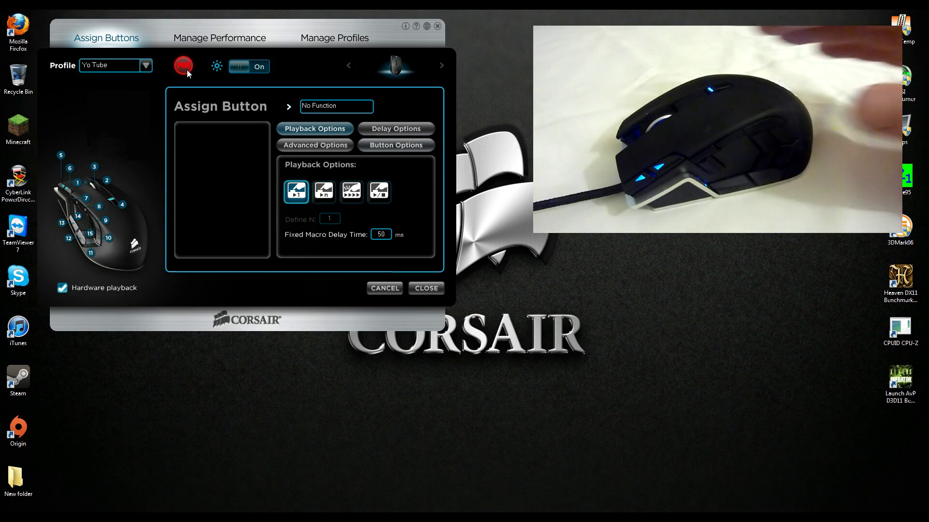
left_click(90, 237)
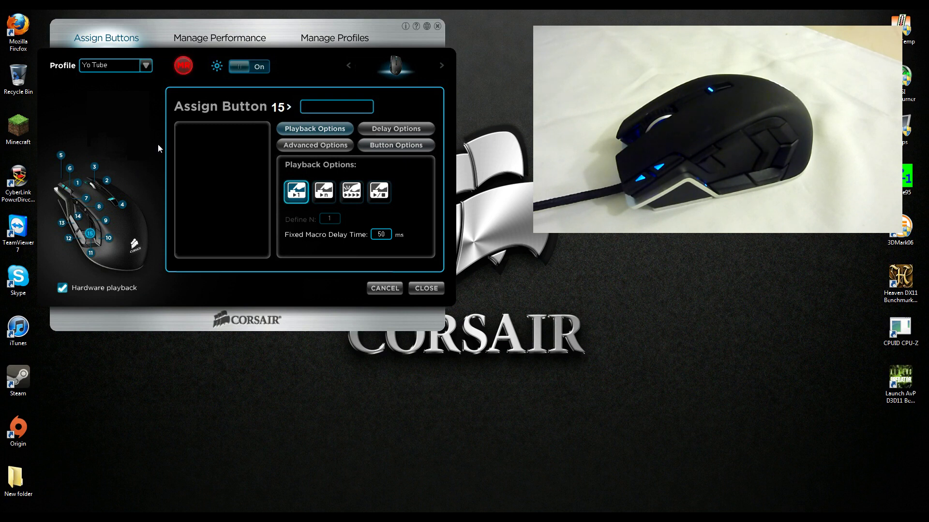
key("v")
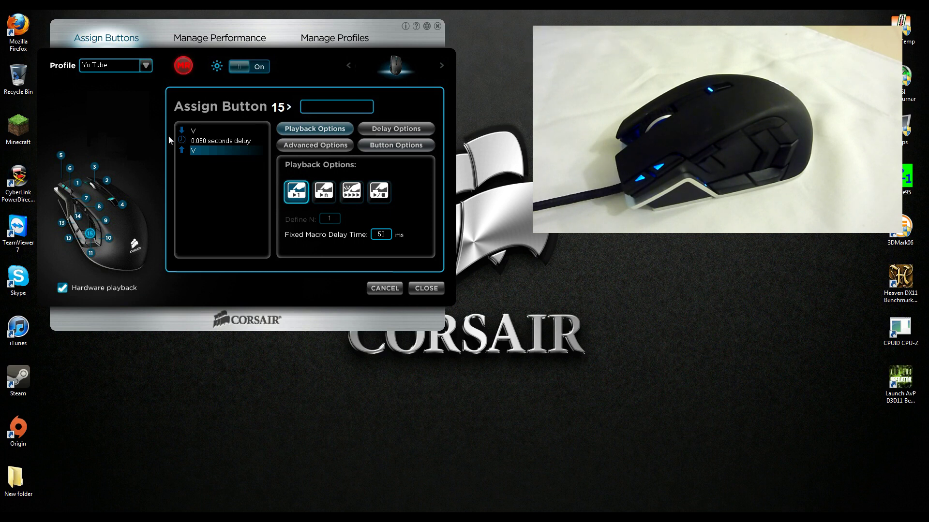
left_click(186, 65)
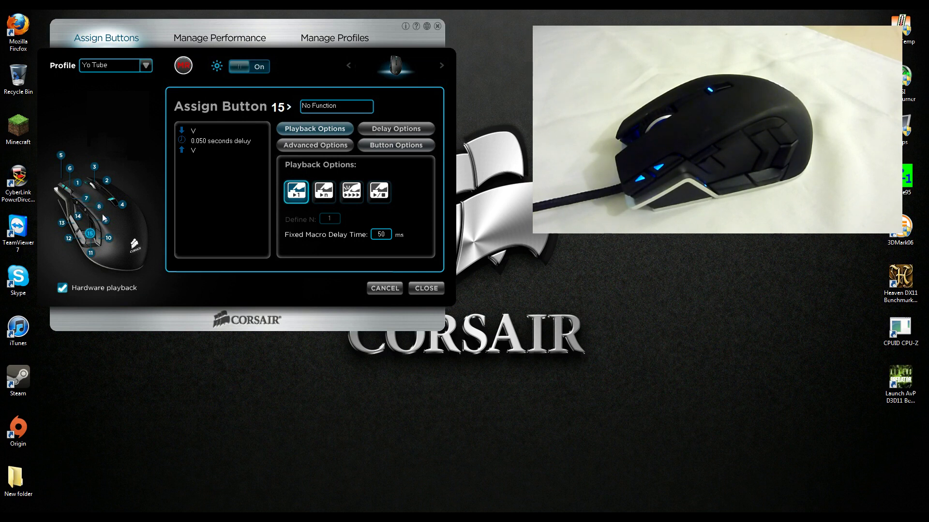
Step: Replace button 7's Forward function with a recorded 1-key macro, then select button 8
left_click(86, 199)
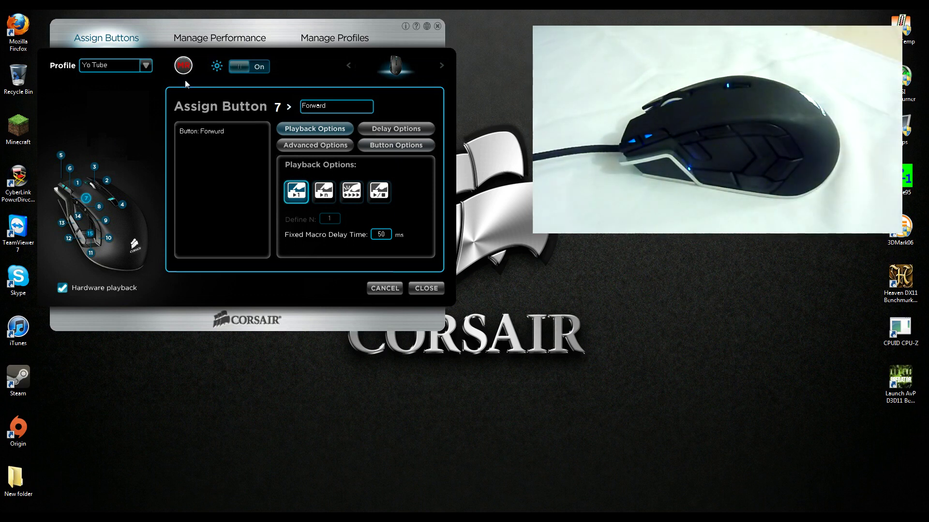
left_click(184, 67)
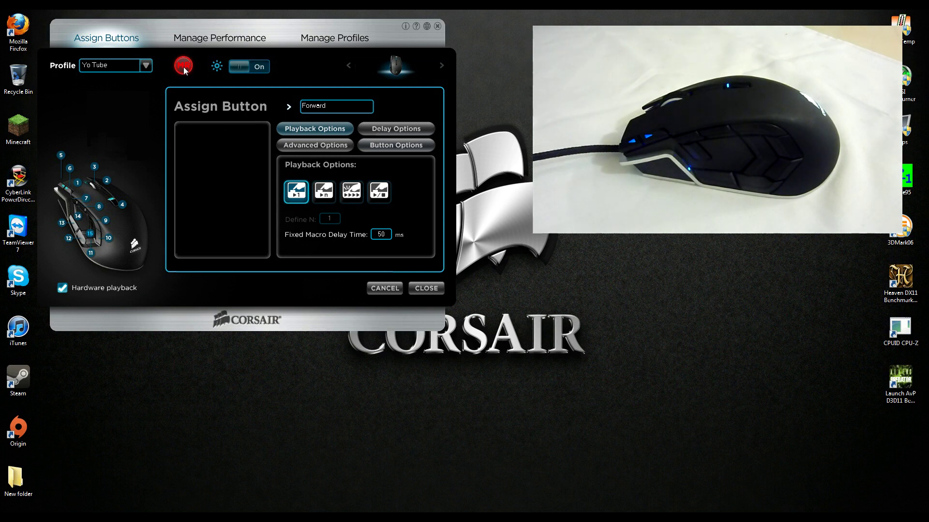
left_click(83, 197)
key("1")
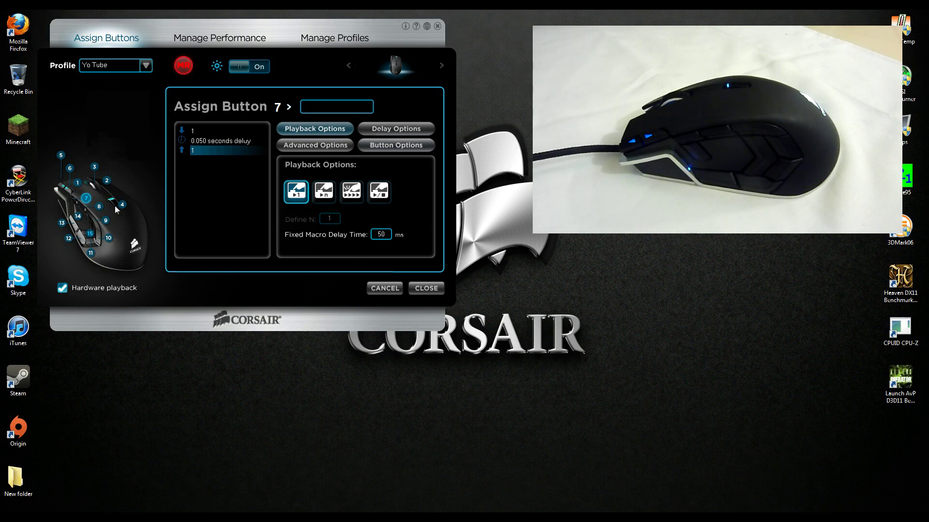
left_click(182, 66)
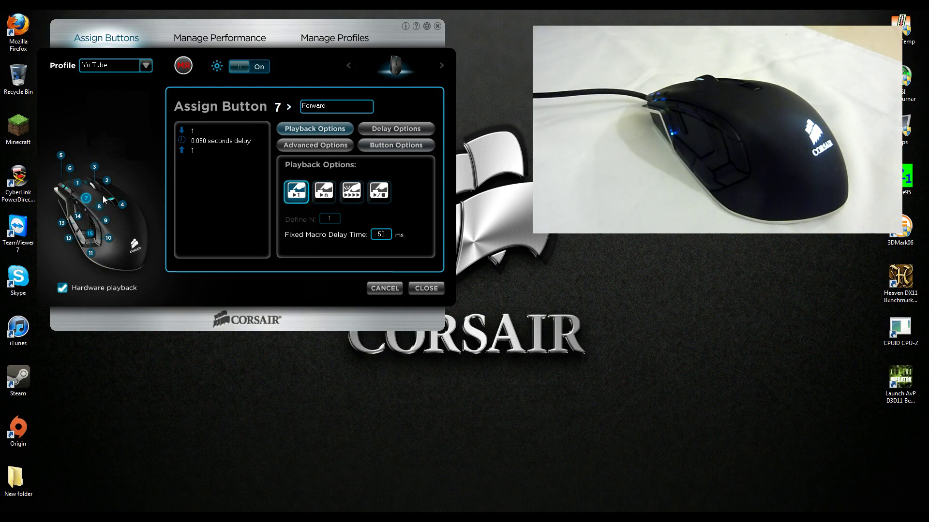
left_click(99, 209)
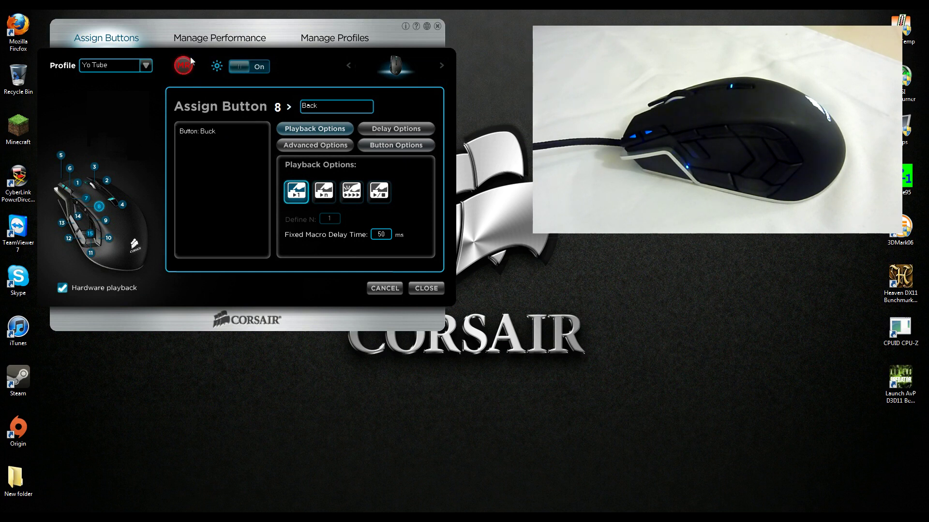
Step: Record a 2-key macro onto mouse button 8
left_click(181, 68)
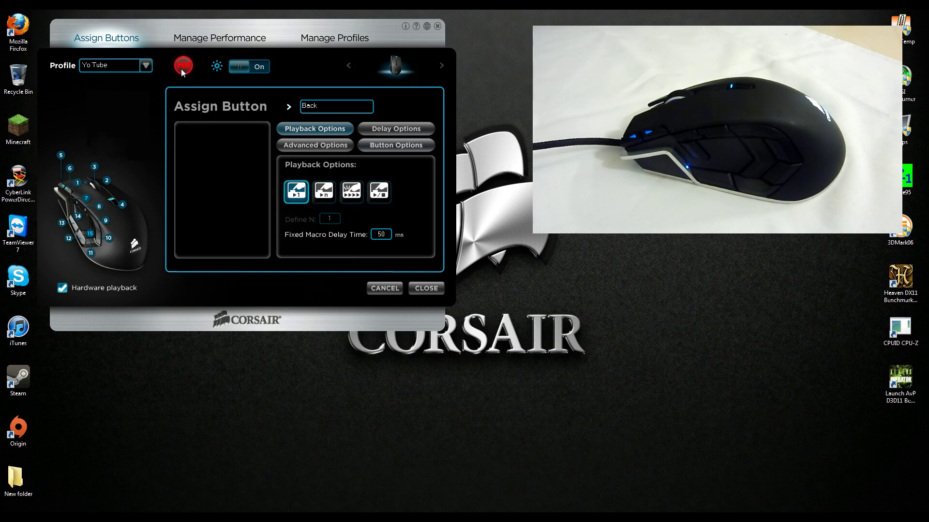
left_click(99, 207)
key("2")
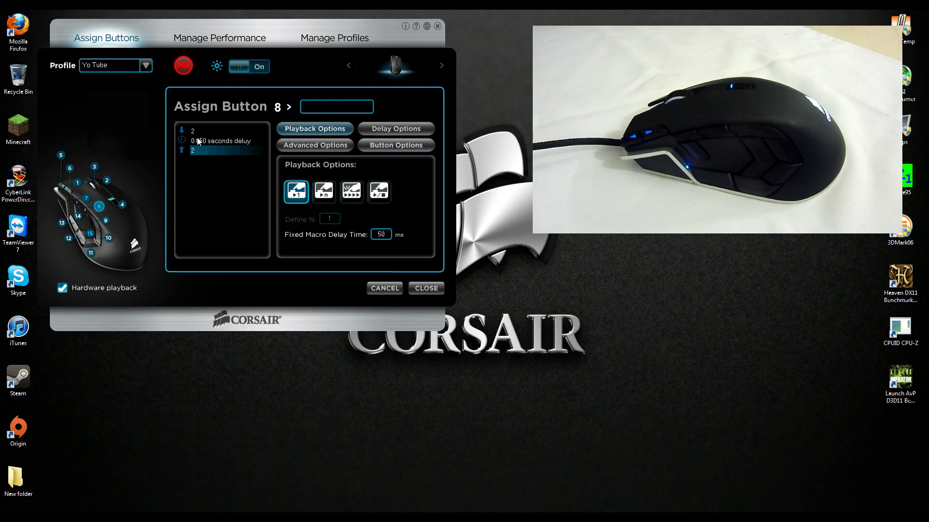
left_click(182, 67)
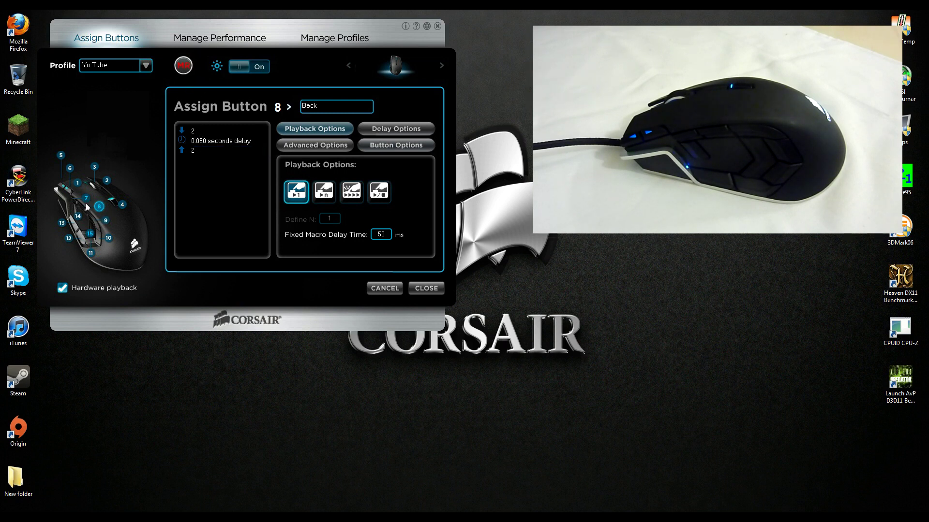
Step: Verify the macros on buttons 15, 7 and 8, comparing against button 12
left_click(91, 235)
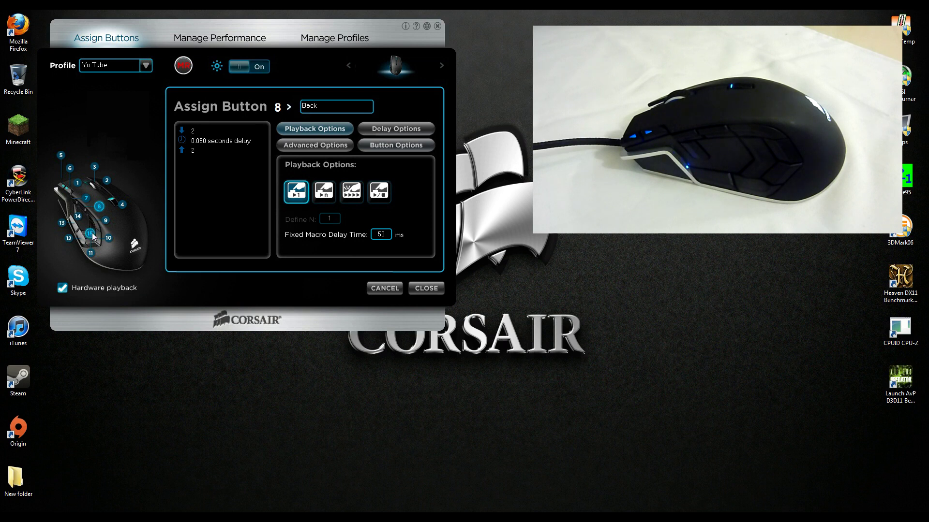
left_click(100, 207)
left_click(86, 198)
left_click(99, 207)
left_click(91, 234)
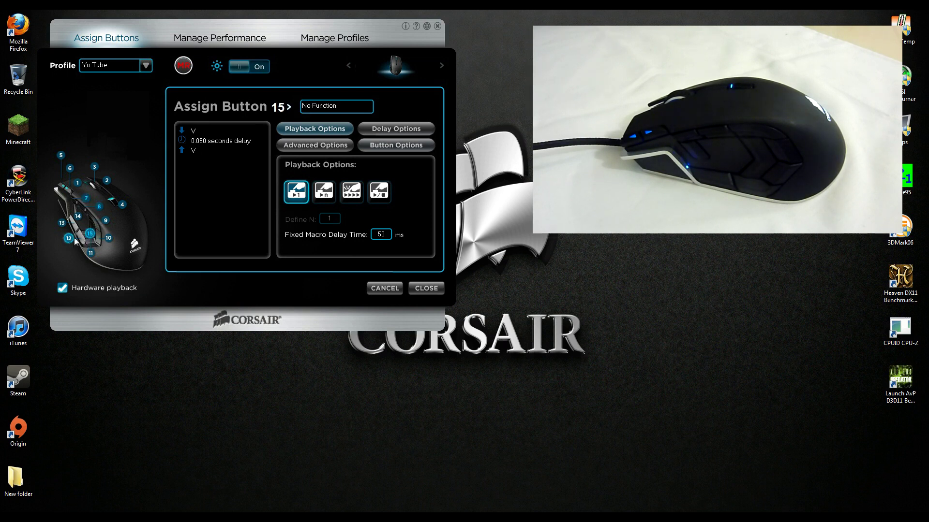
left_click(73, 239)
left_click(91, 235)
left_click(86, 199)
left_click(99, 207)
left_click(90, 235)
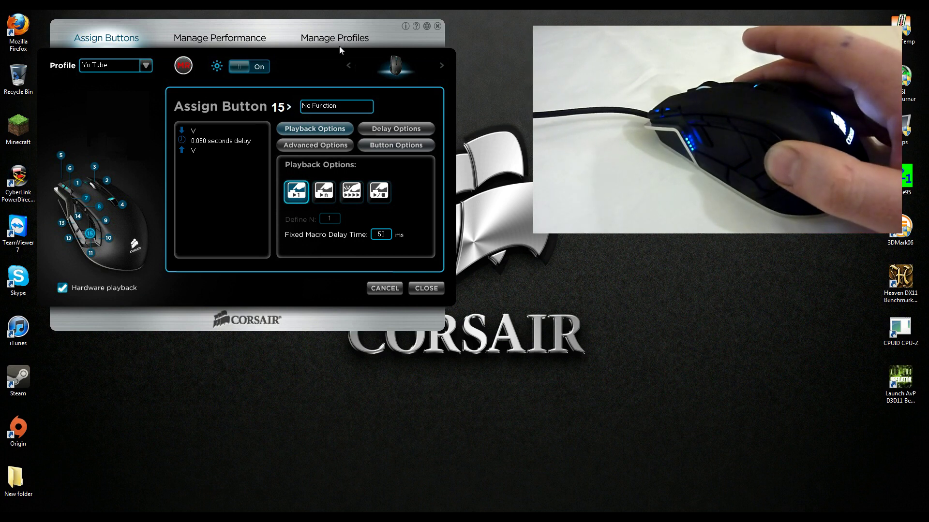
Step: Assign the Yo Tube profile to onboard slot 4 and save the slots to the M90
left_click(323, 39)
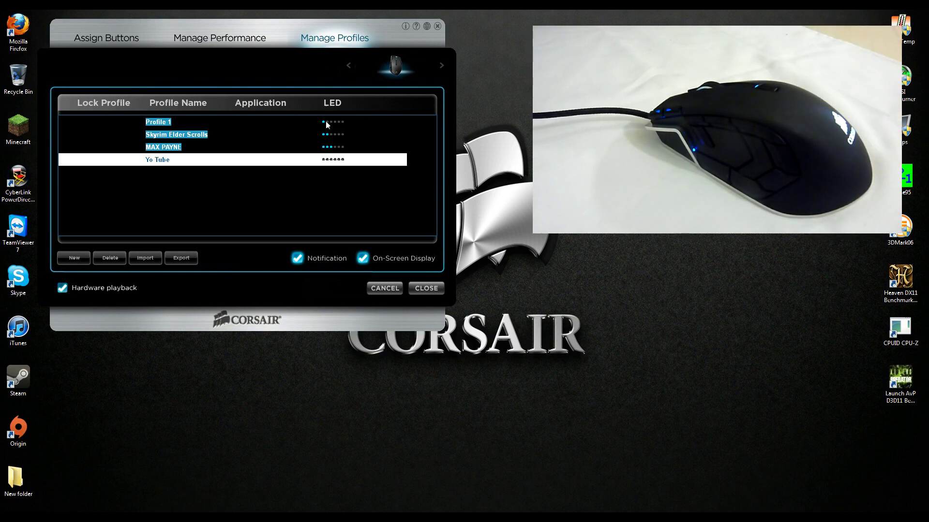
left_click(335, 161)
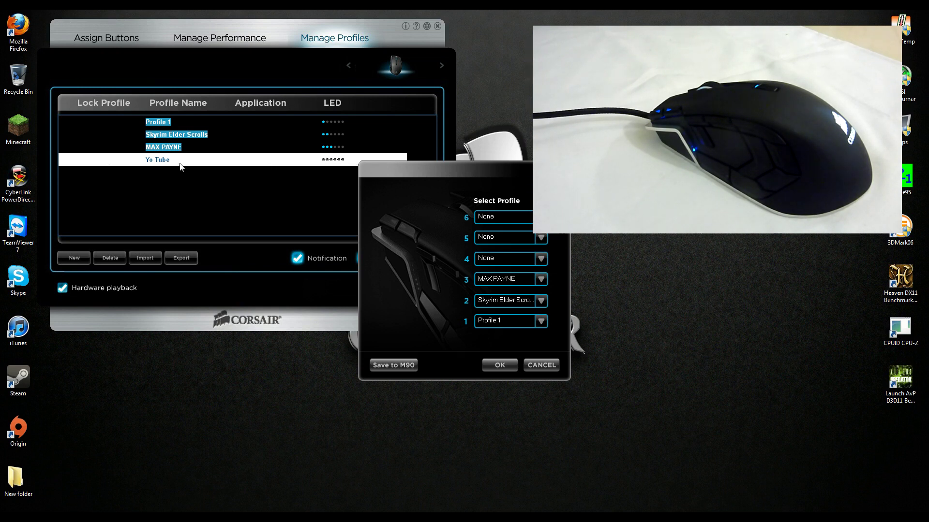
left_click(542, 259)
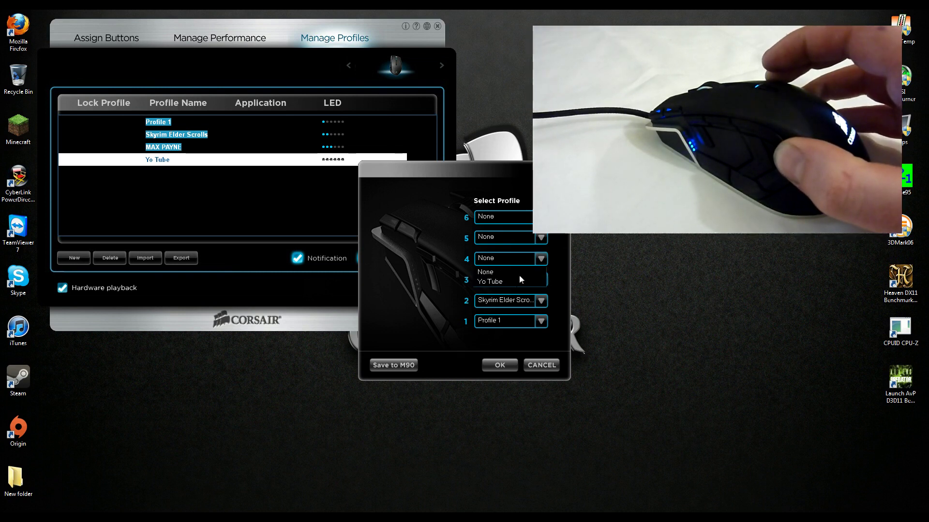
left_click(493, 281)
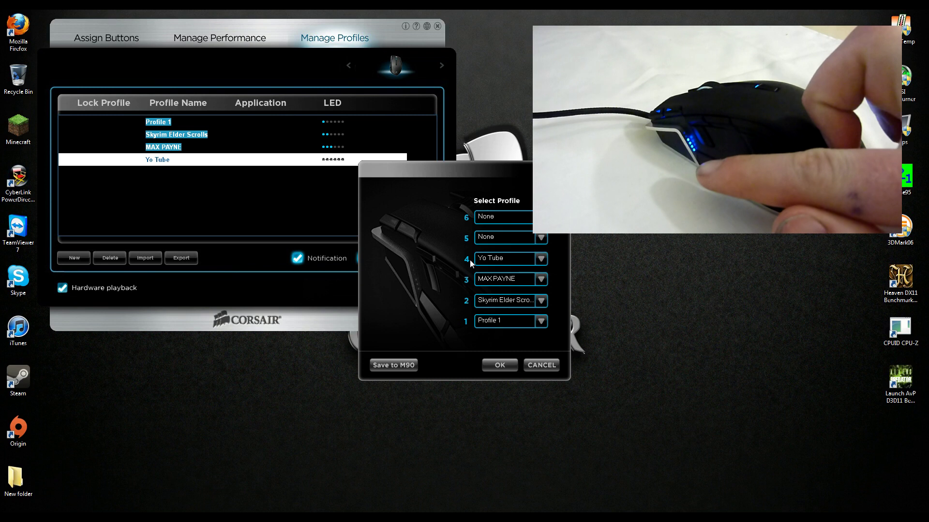
left_click(395, 365)
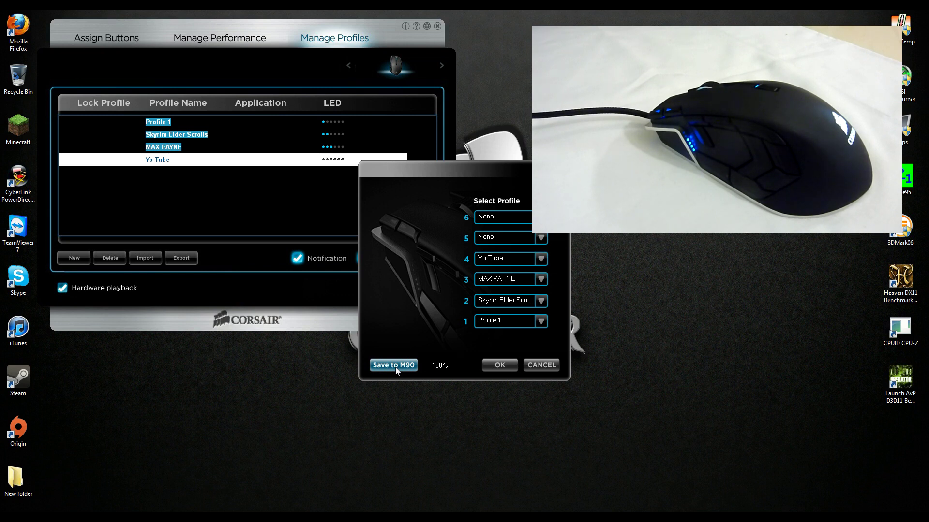
Step: Close the Select Profile dialog and return to Yo Tube's Assign Buttons view
left_click(500, 365)
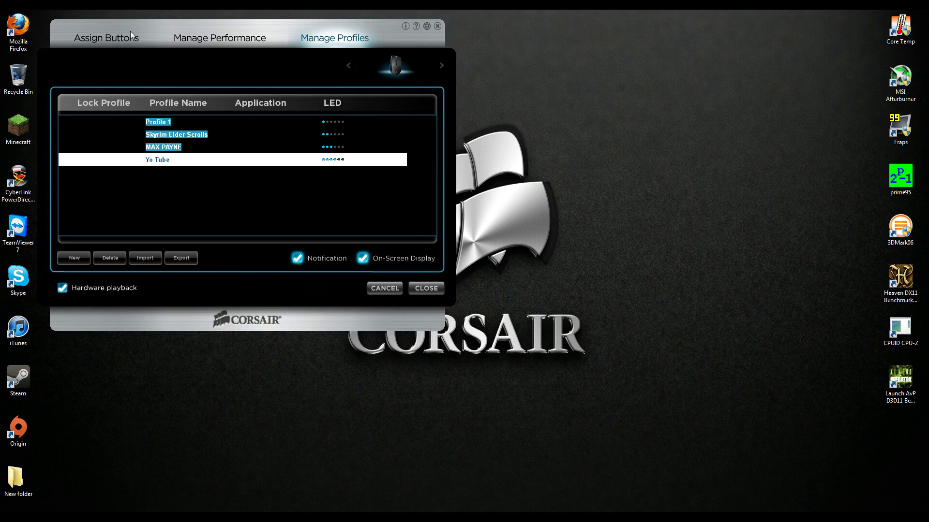
left_click(118, 41)
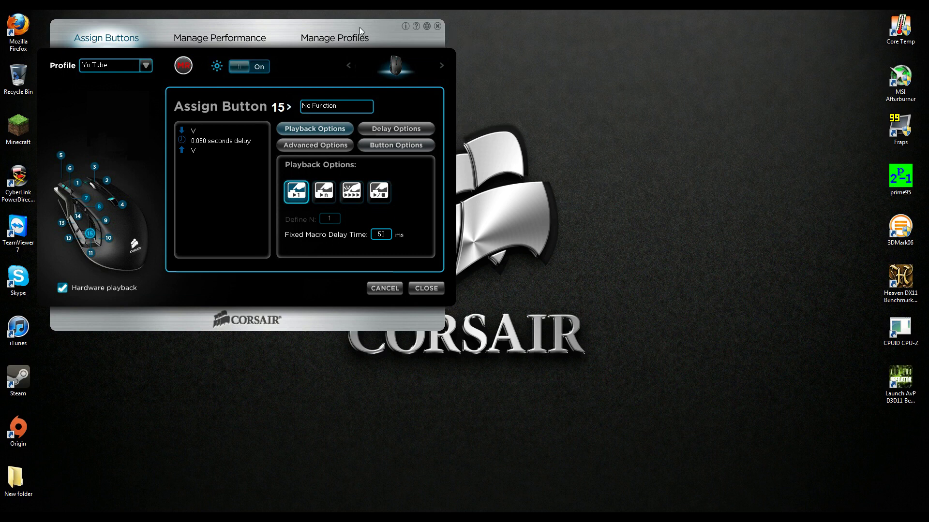
mouse_move(359, 28)
left_mouse_down()
mouse_move(381, 27)
mouse_move(373, 24)
left_mouse_up()
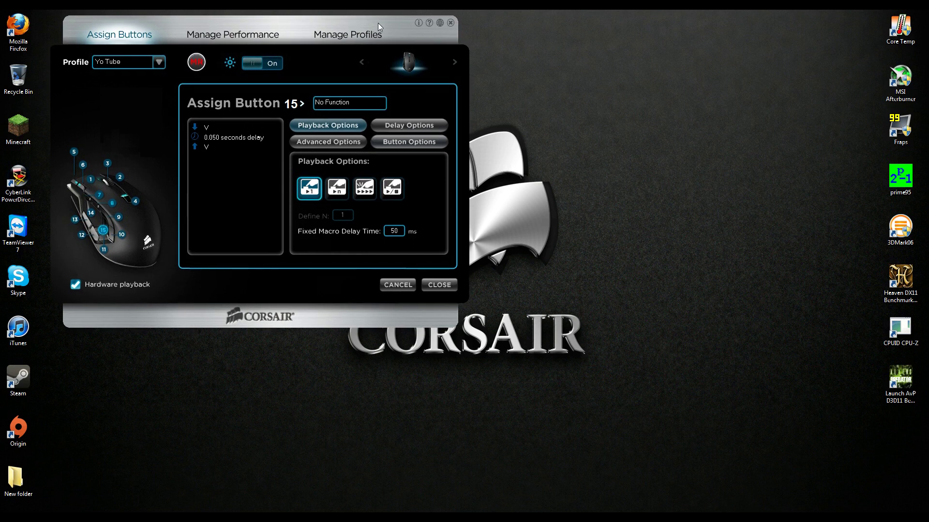